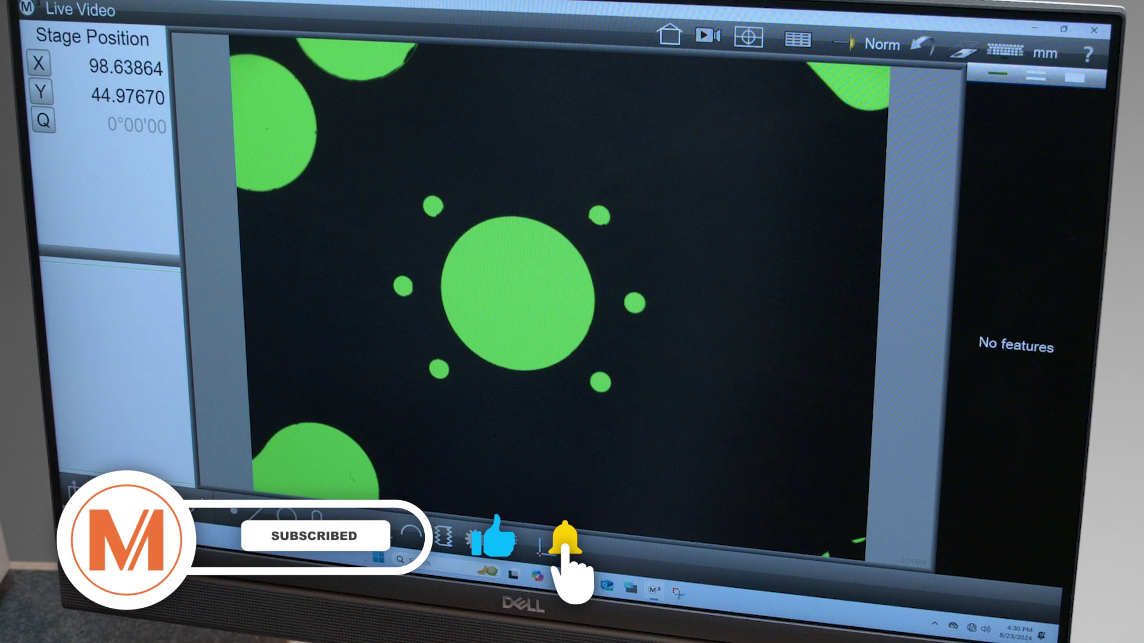
# Multi-measure all seven circles, the central circle and six holes, with one window.
pyautogui.click(568, 252)
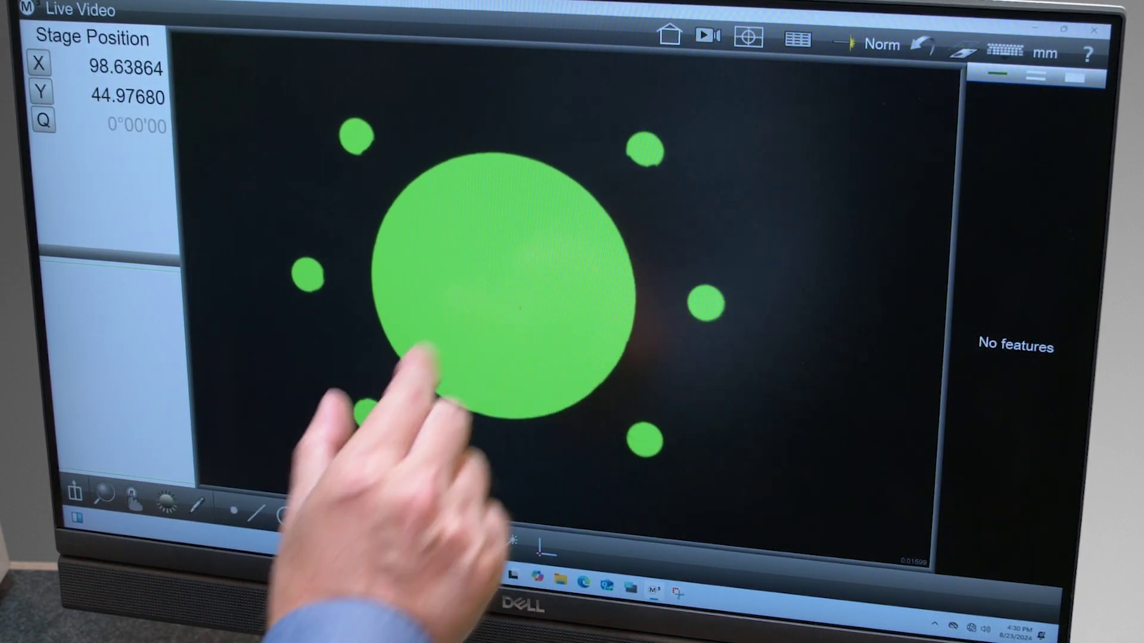
pyautogui.click(506, 540)
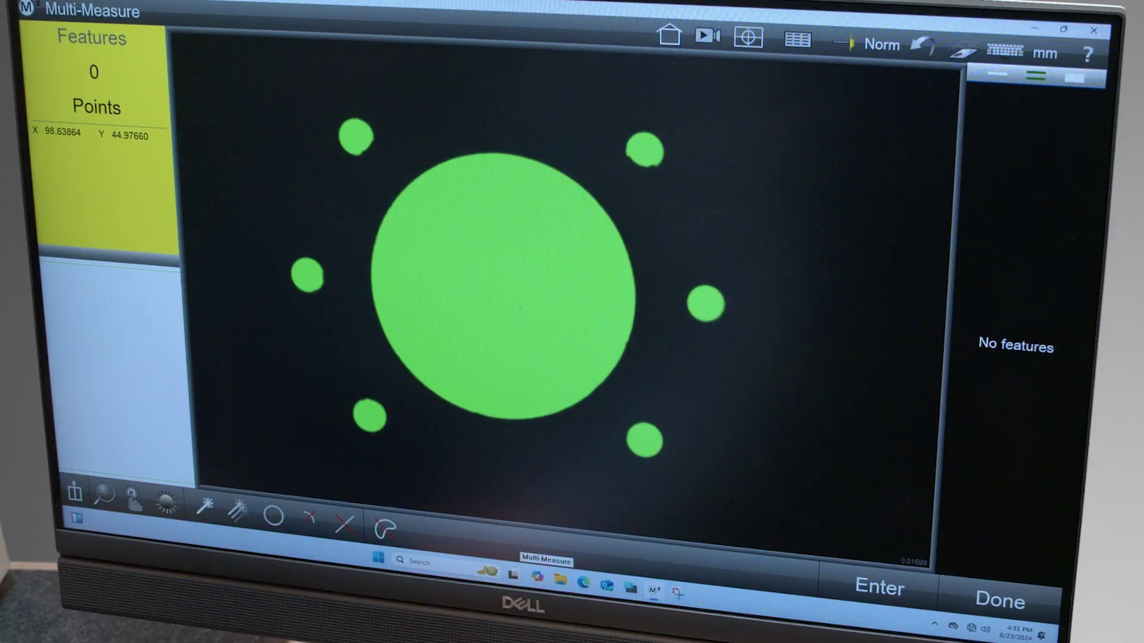
pyautogui.moveTo(259, 75); pyautogui.dragTo(724, 499)
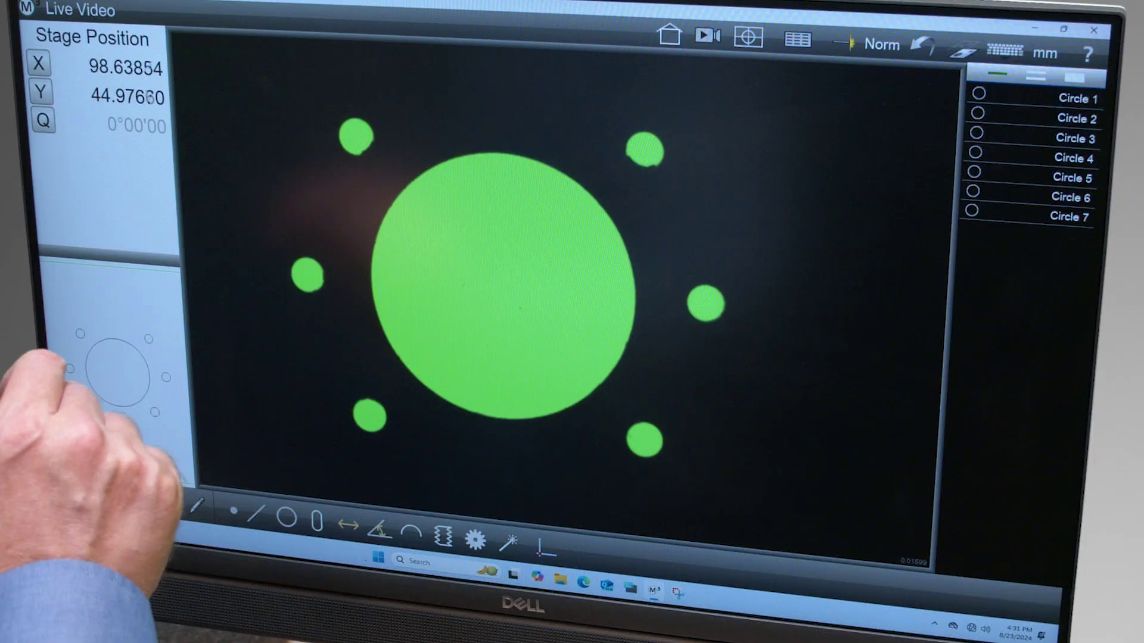
# Build Circle 8 through the six holes, excluding Circle 1, and label its 12.02014 diameter.
pyautogui.click(99, 357)
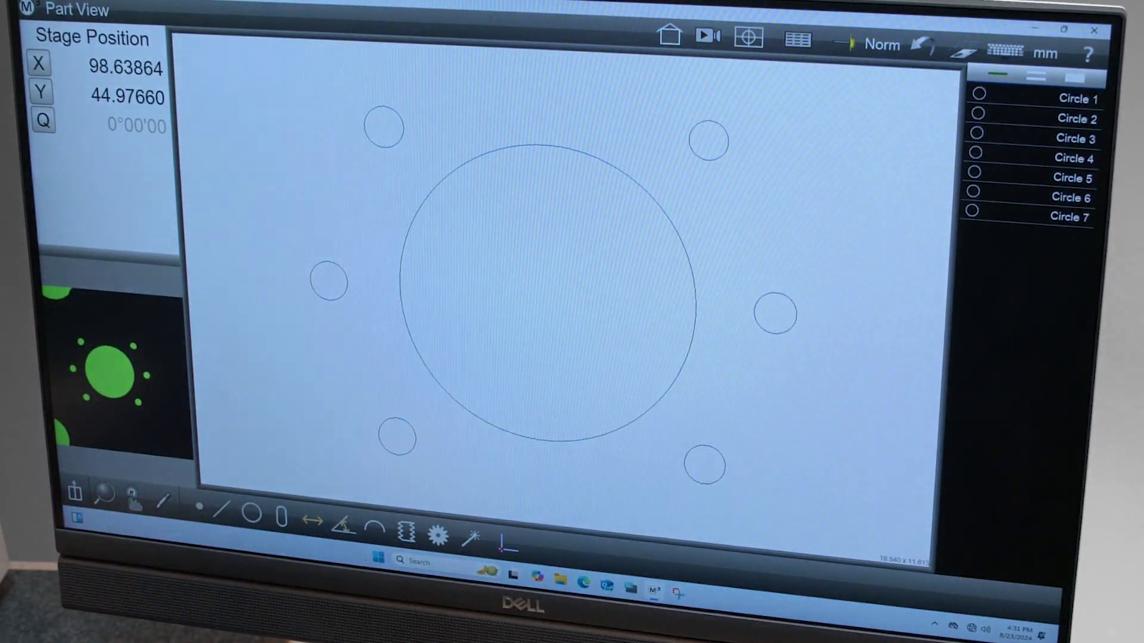
pyautogui.click(250, 514)
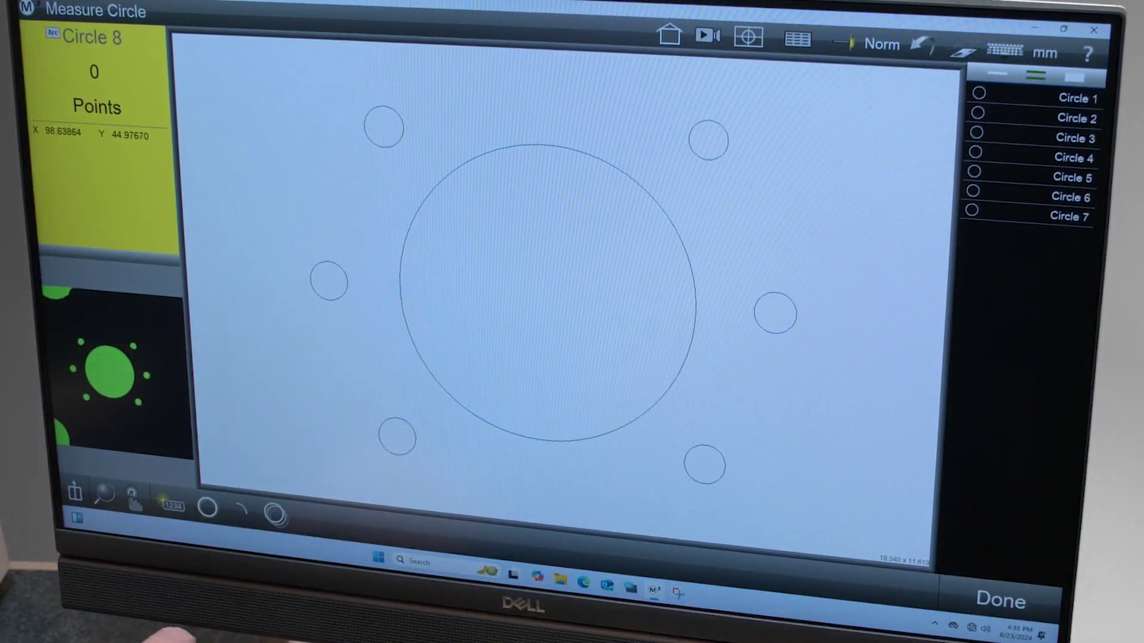
pyautogui.moveTo(467, 194); pyautogui.dragTo(853, 92)
pyautogui.moveTo(389, 224); pyautogui.dragTo(266, 443)
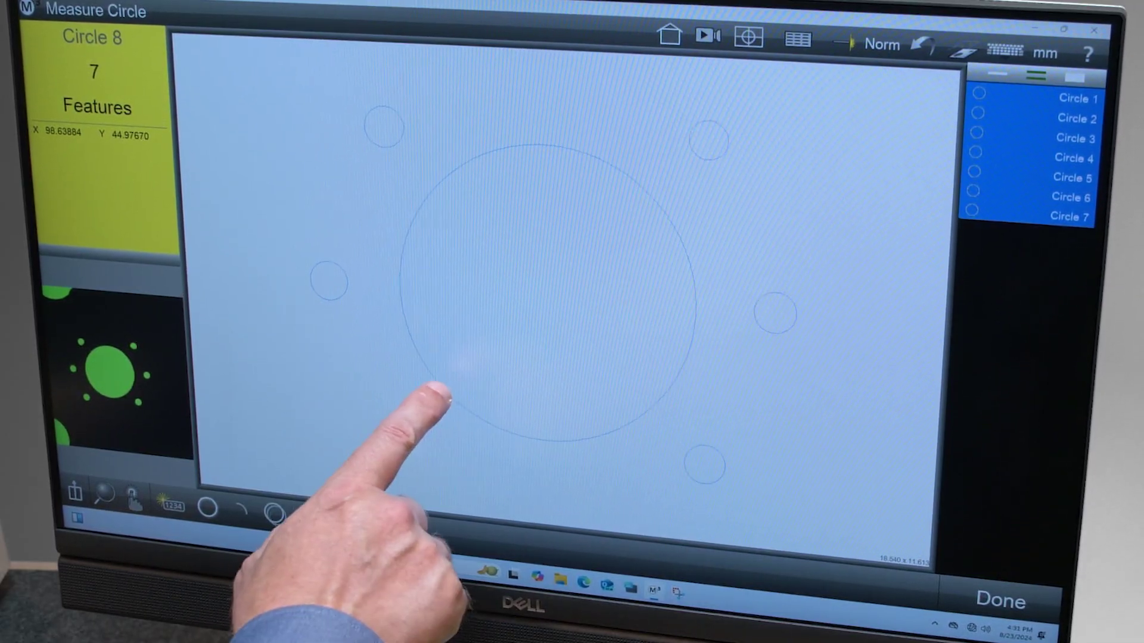
pyautogui.click(396, 436)
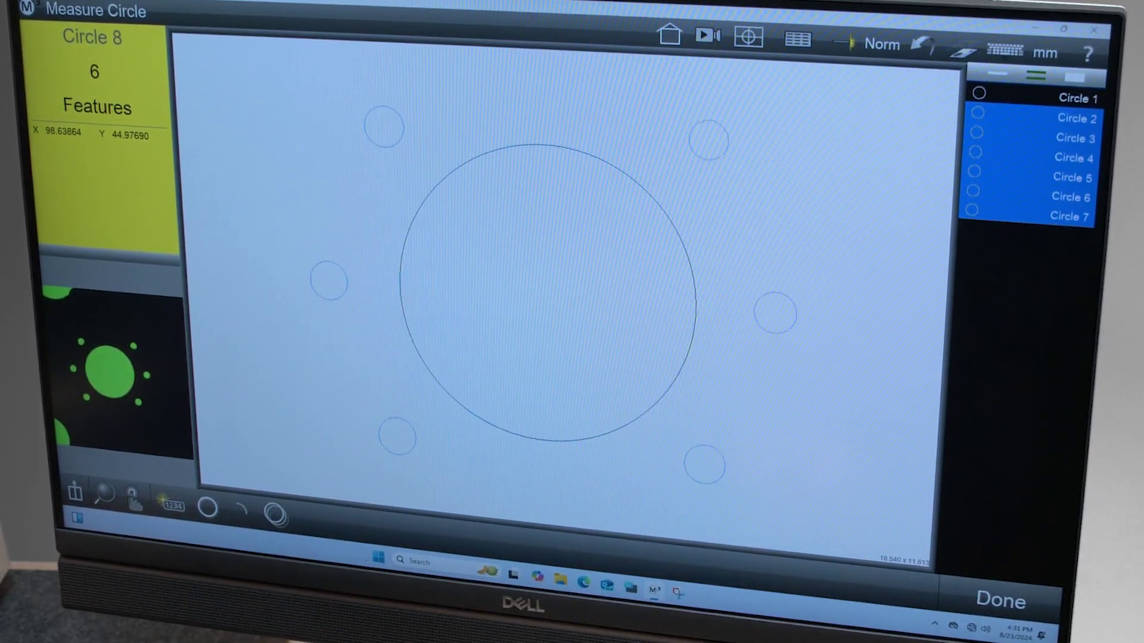
pyautogui.click(999, 603)
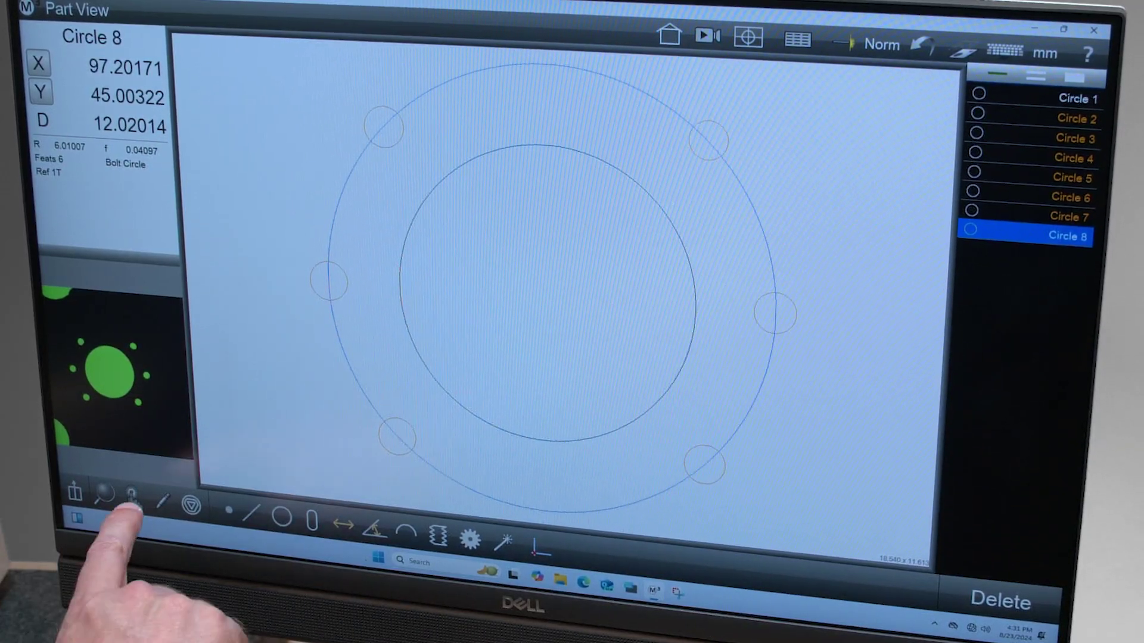
pyautogui.click(190, 505)
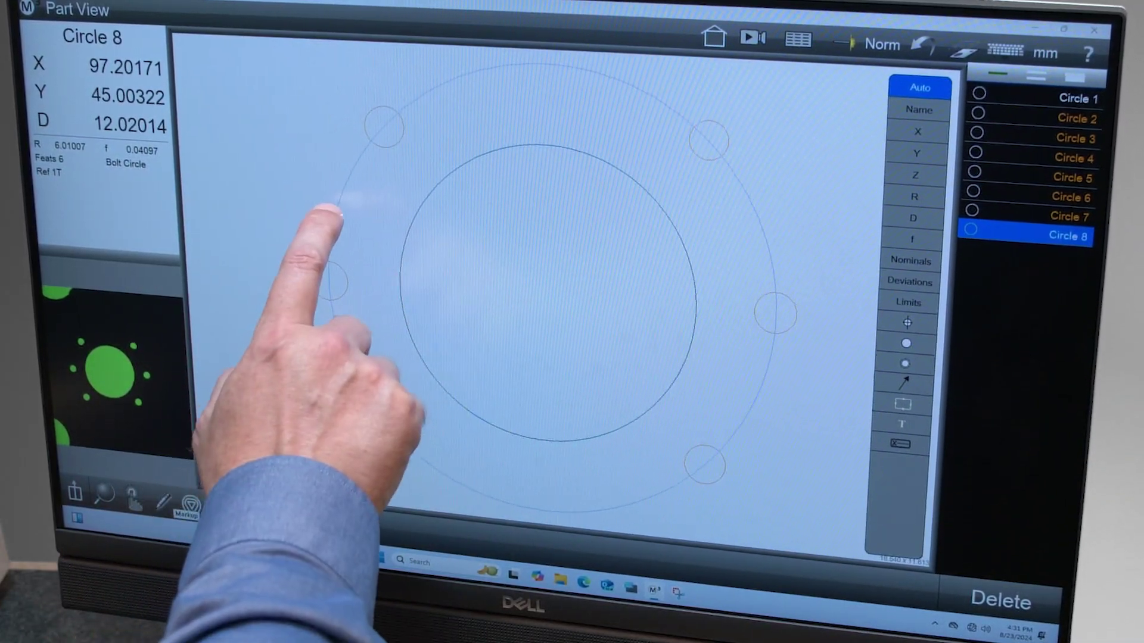
pyautogui.moveTo(333, 208); pyautogui.dragTo(206, 114)
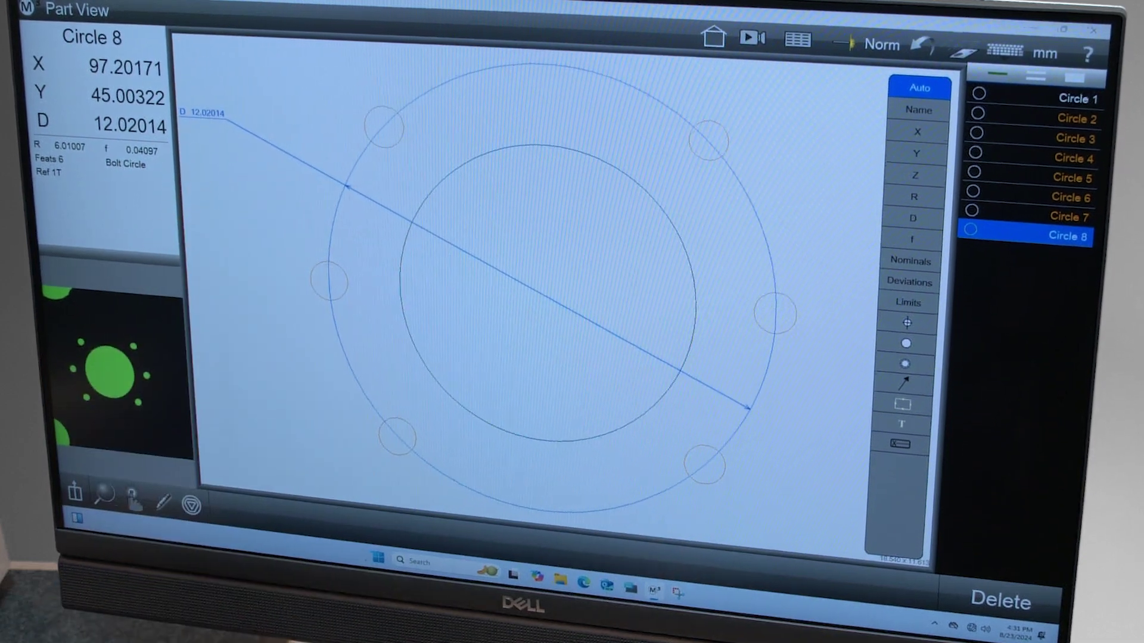
# Show the data table listing Circles 1–8 with coordinates, radii and diameters.
pyautogui.click(798, 39)
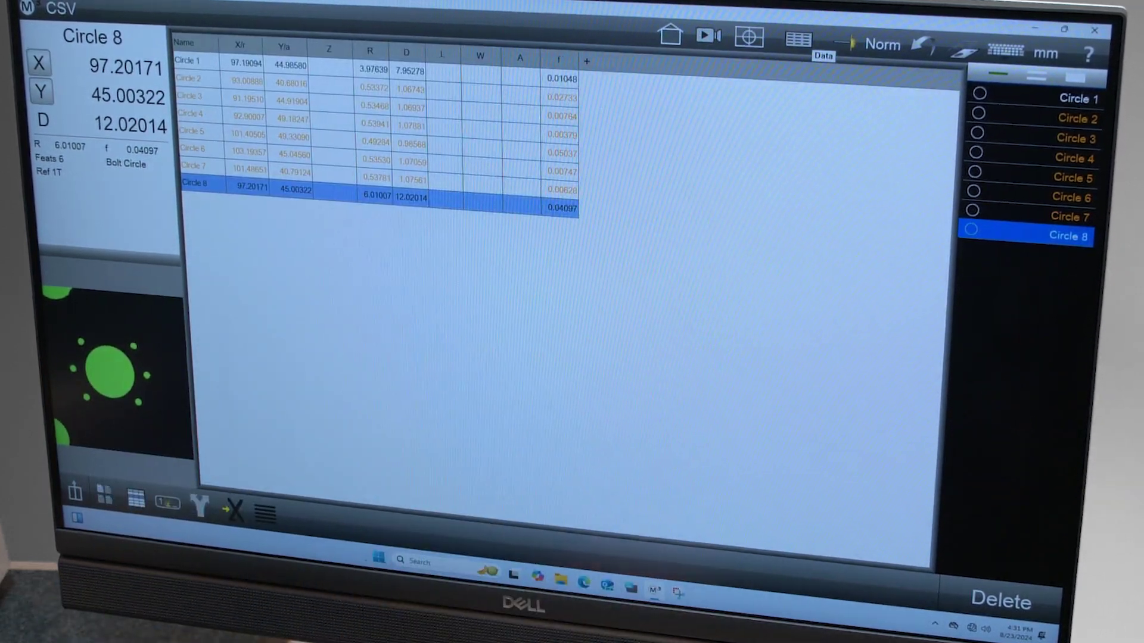